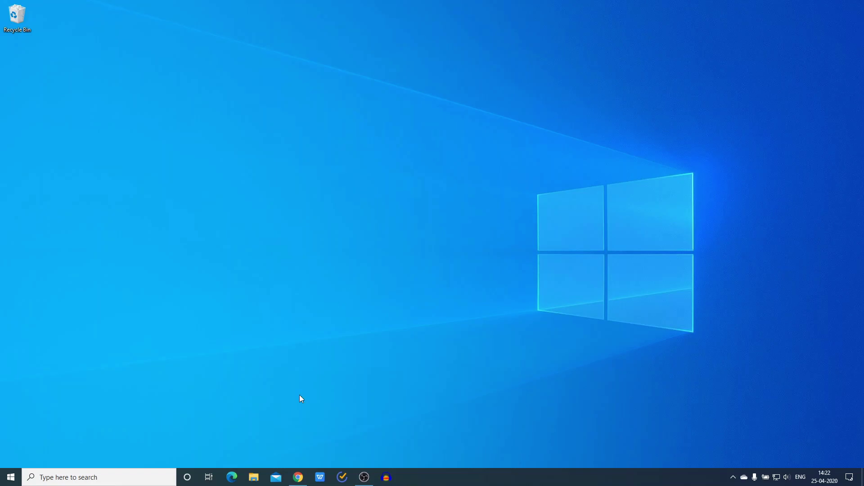
# Return to the Google results for notepad++ and open the 'Downloads | Notepad++' page.
pyautogui.click(297, 477)
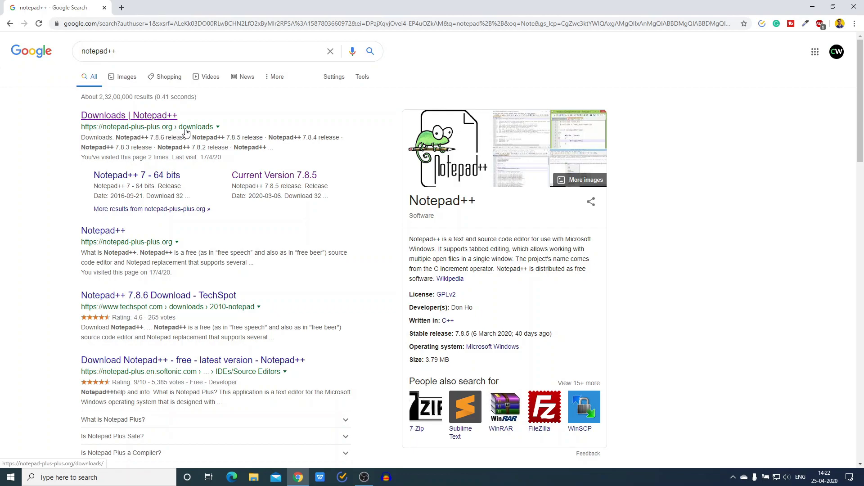
pyautogui.click(150, 116)
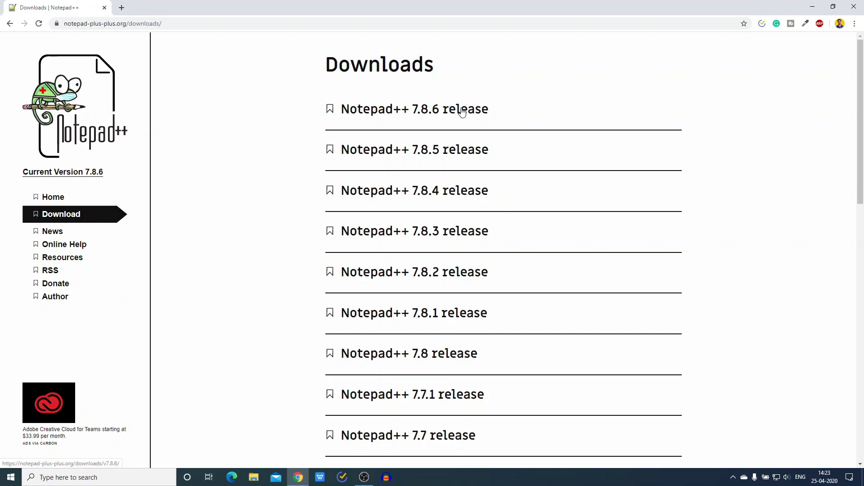
# Open the Notepad++ 7.8.6 release page and check its release date.
pyautogui.click(433, 115)
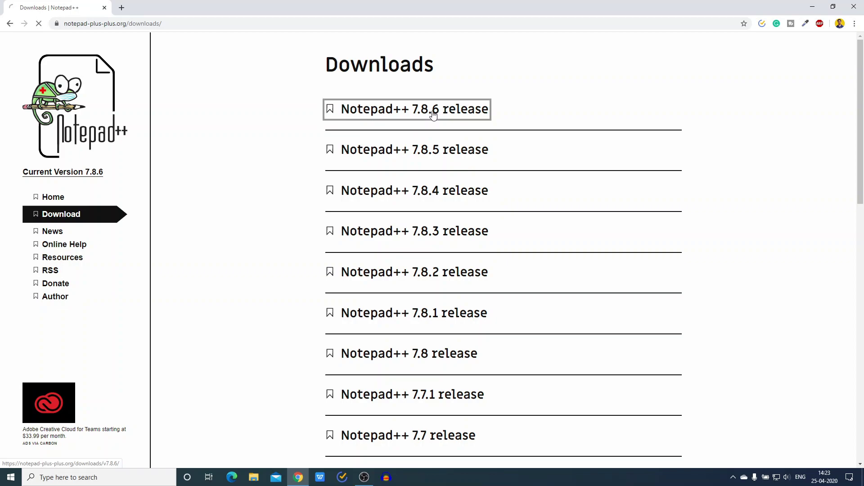
pyautogui.moveTo(325, 108); pyautogui.dragTo(461, 120)
pyautogui.click(457, 111)
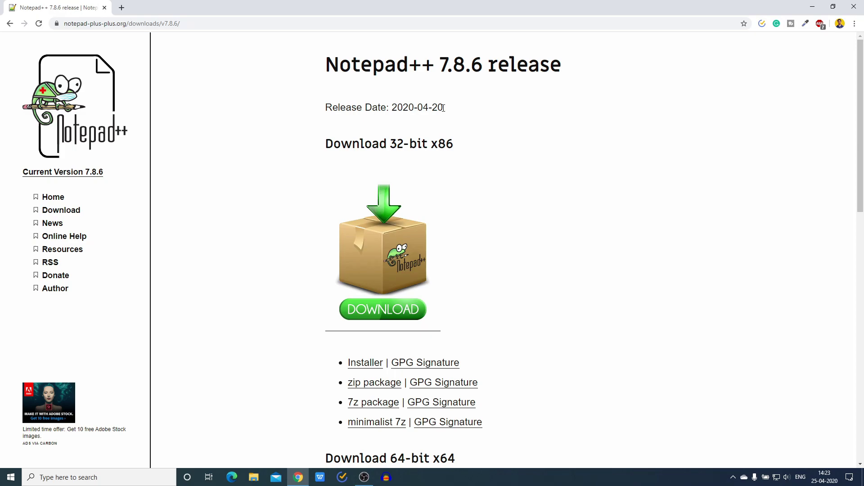
pyautogui.scroll(-4, 418, 144)
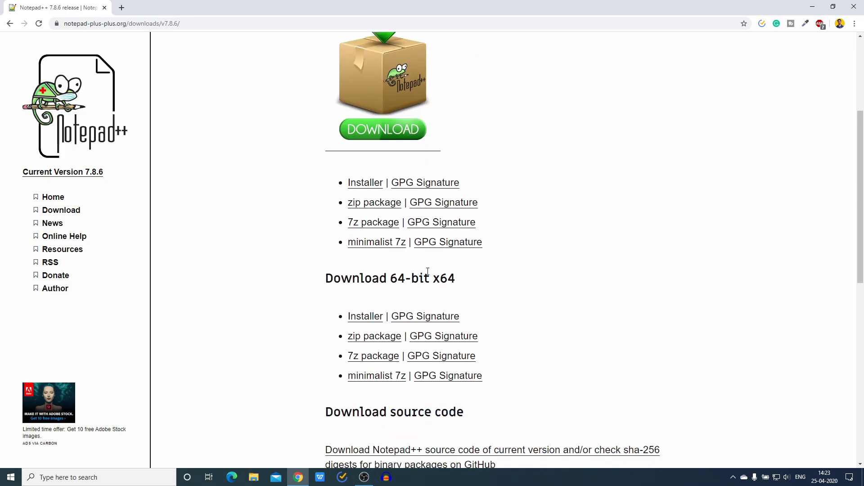
pyautogui.scroll(4, 436, 295)
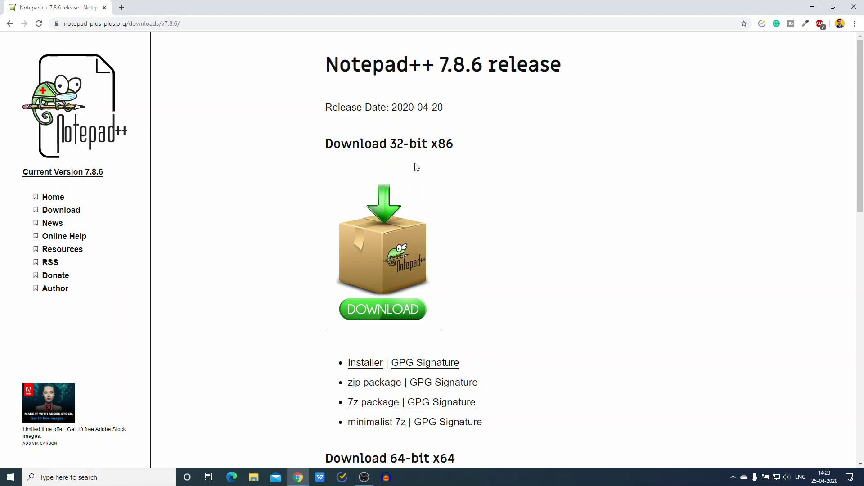
# Review the 7.8.6 bug-fix list and return to the 64-bit x64 download links.
pyautogui.scroll(-4, 416, 167)
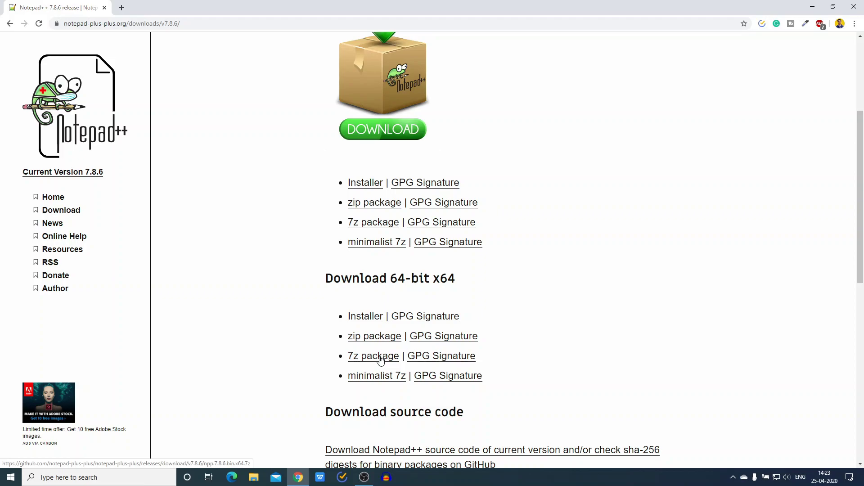
pyautogui.scroll(-3, 470, 297)
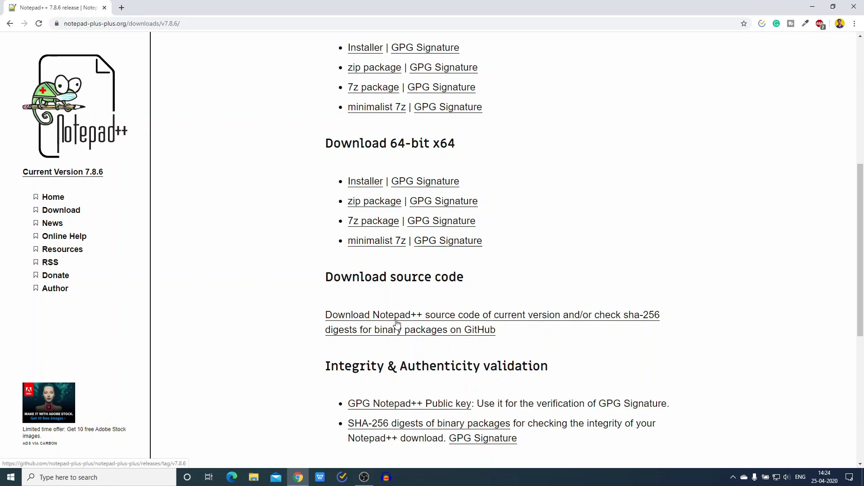
pyautogui.scroll(-5, 396, 323)
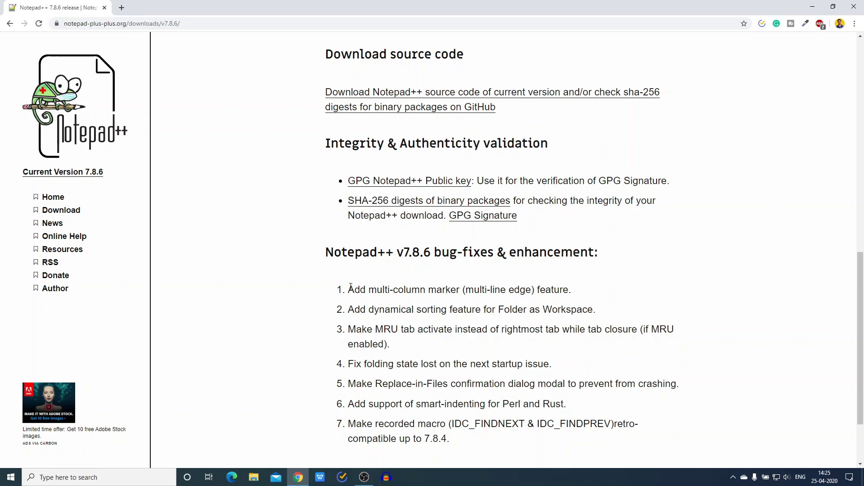
pyautogui.moveTo(351, 287); pyautogui.dragTo(480, 437)
pyautogui.click(750, 393)
pyautogui.scroll(4, 750, 393)
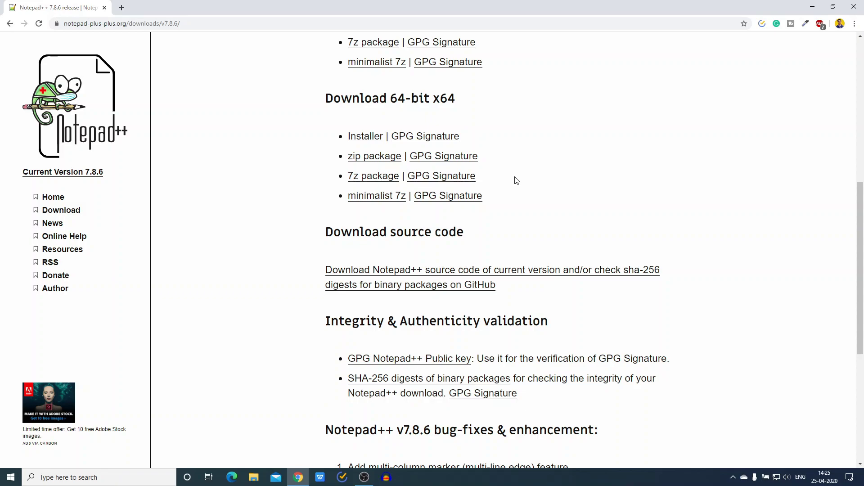
# Download and run the 64-bit x64 Notepad++ 7.8.6 installer, keeping English as installer language.
pyautogui.click(361, 137)
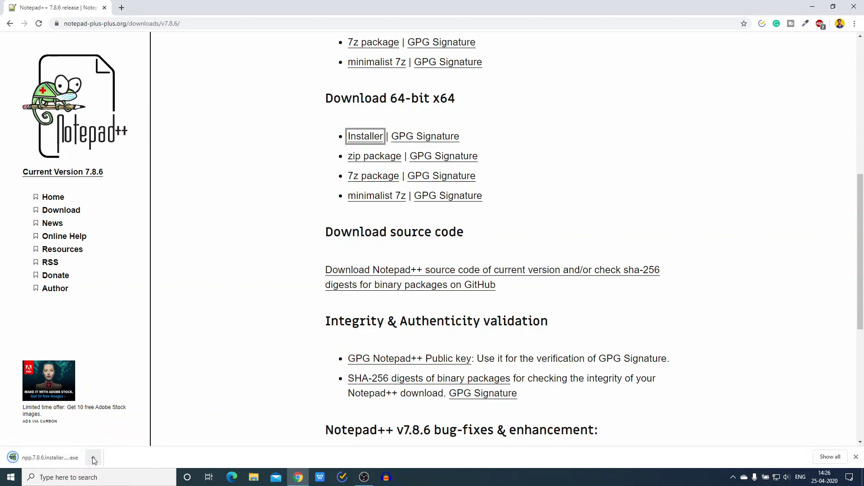
pyautogui.click(93, 458)
pyautogui.click(131, 402)
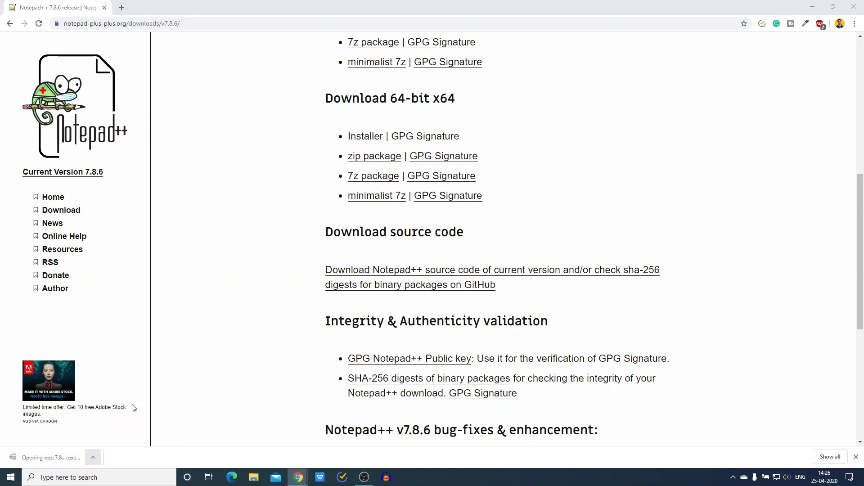
pyautogui.click(814, 5)
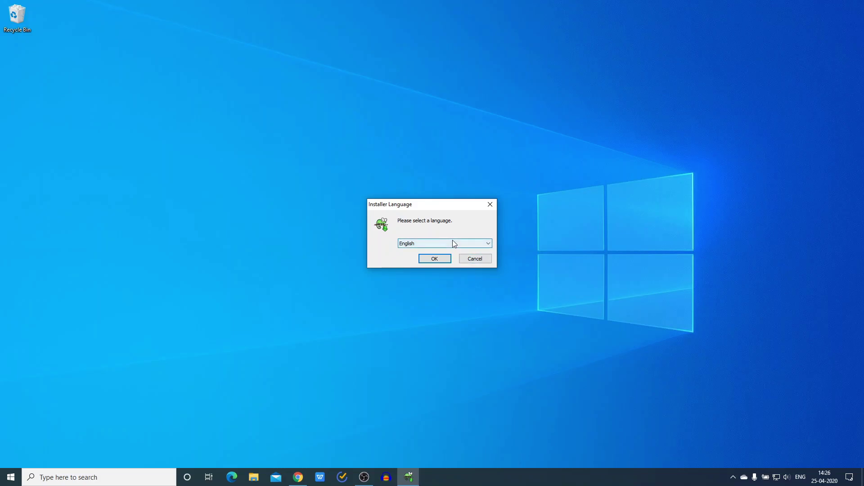
pyautogui.click(435, 259)
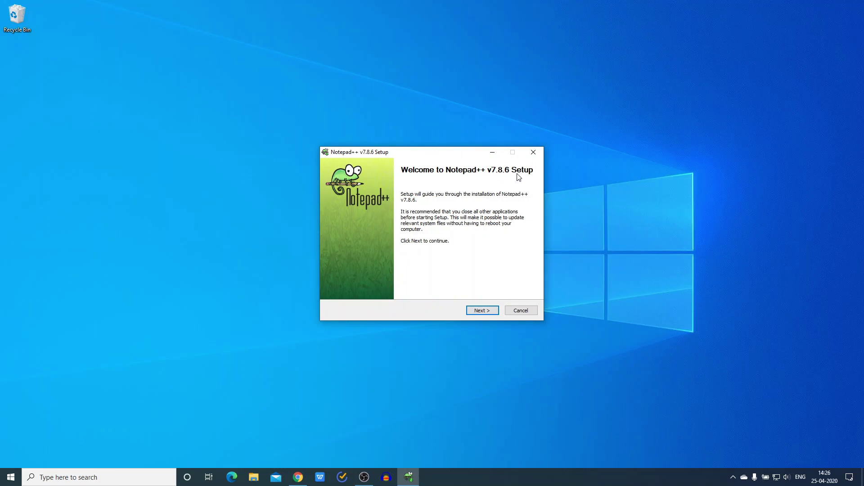
# Move past the Setup welcome page and accept the Notepad++ licence agreement.
pyautogui.click(491, 313)
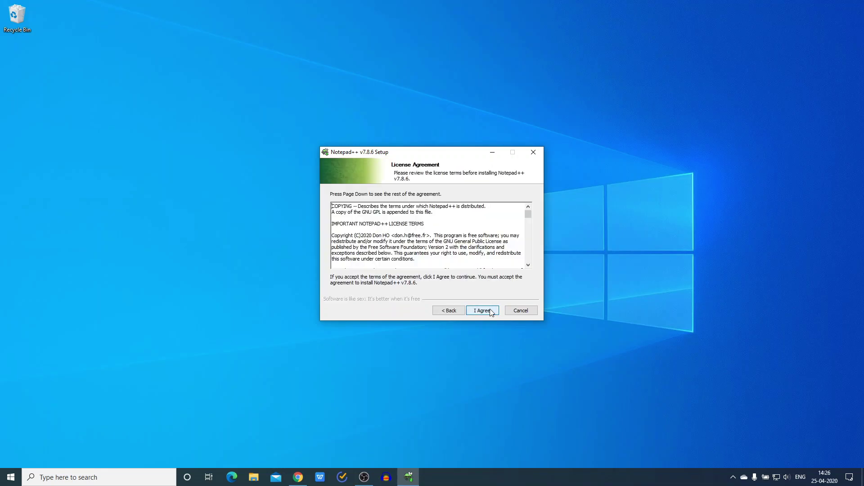
pyautogui.scroll(-12, 462, 235)
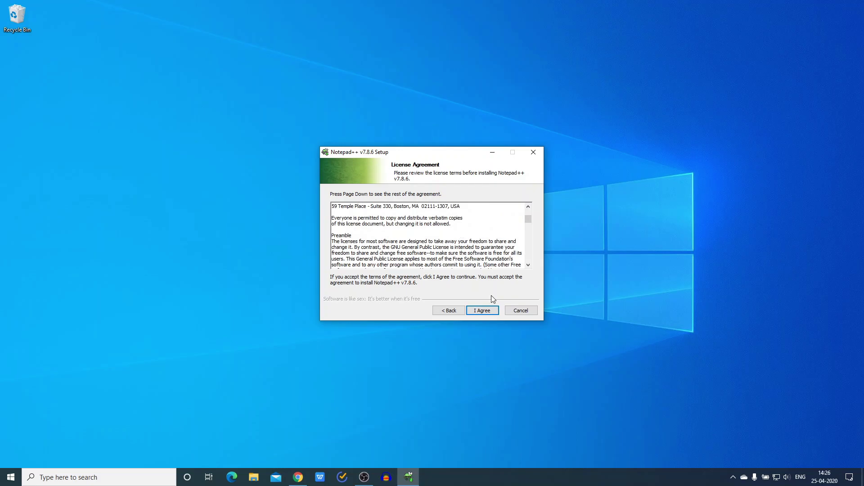
pyautogui.click(490, 311)
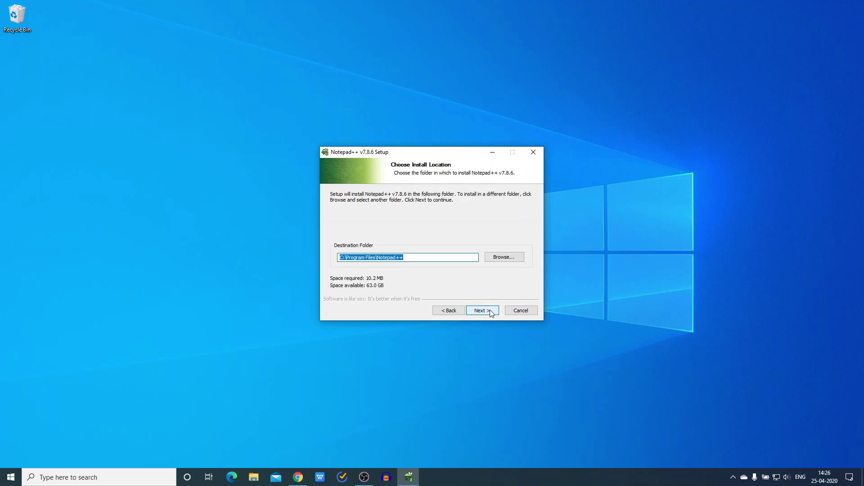
# Keep C:\Program Files\Notepad++ as the install folder after browsing alternatives.
pyautogui.click(450, 258)
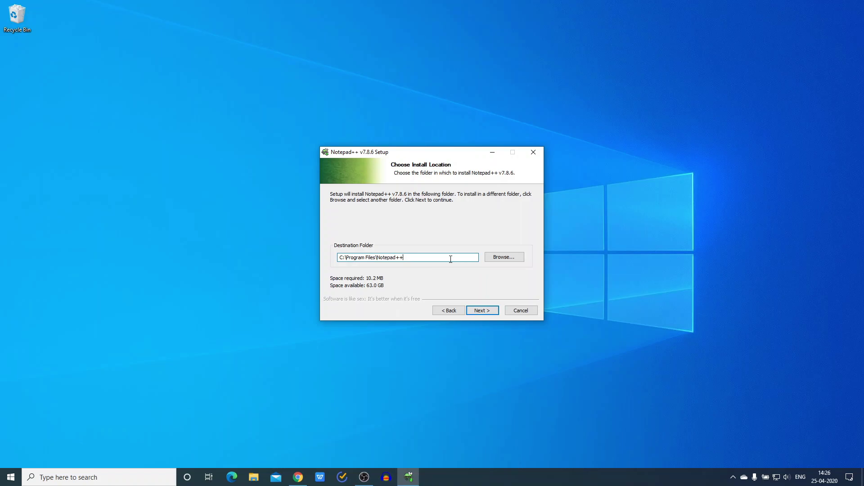
pyautogui.click(517, 259)
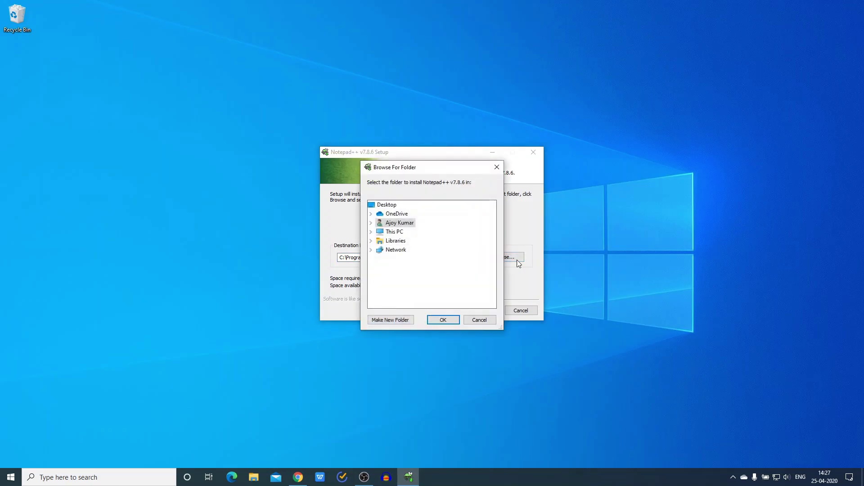
pyautogui.click(371, 222)
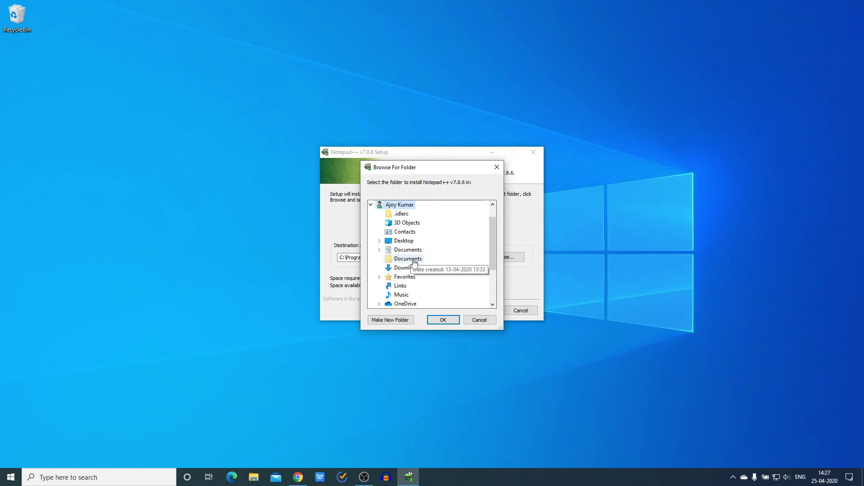
pyautogui.click(480, 320)
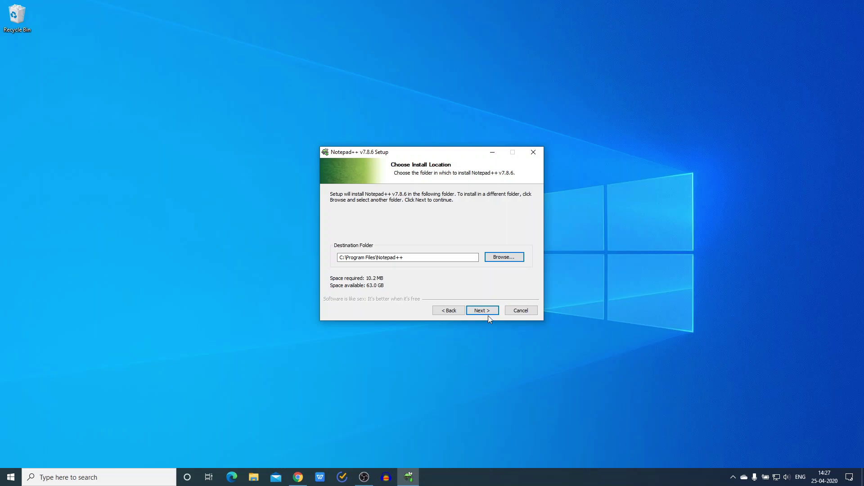
# Keep the Custom install type, add a desktop shortcut, and install Notepad++ v7.8.6.
pyautogui.click(486, 311)
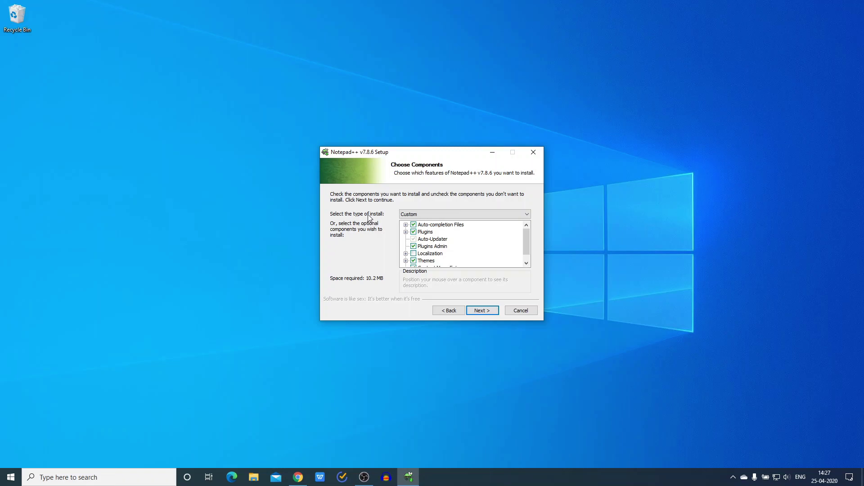
pyautogui.click(425, 214)
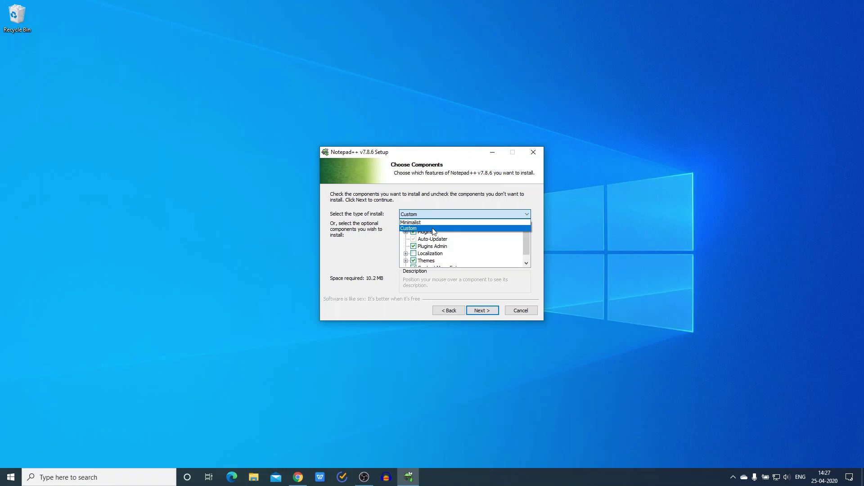
pyautogui.click(433, 229)
pyautogui.click(480, 311)
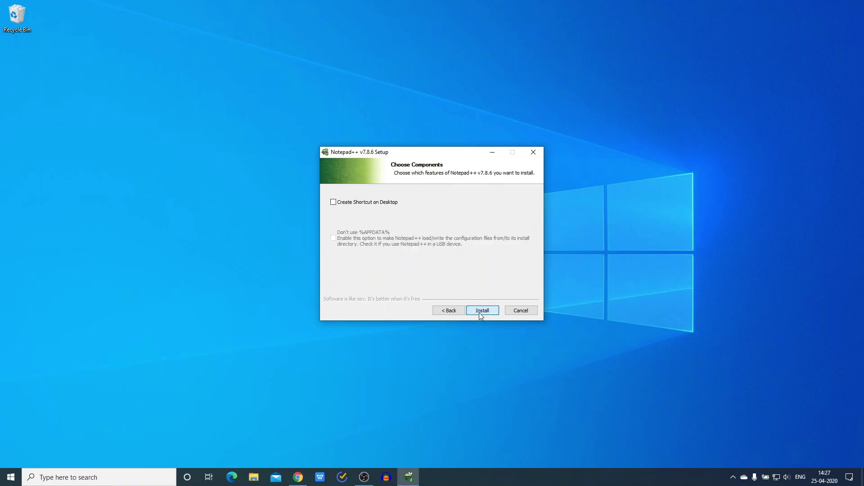
pyautogui.click(333, 203)
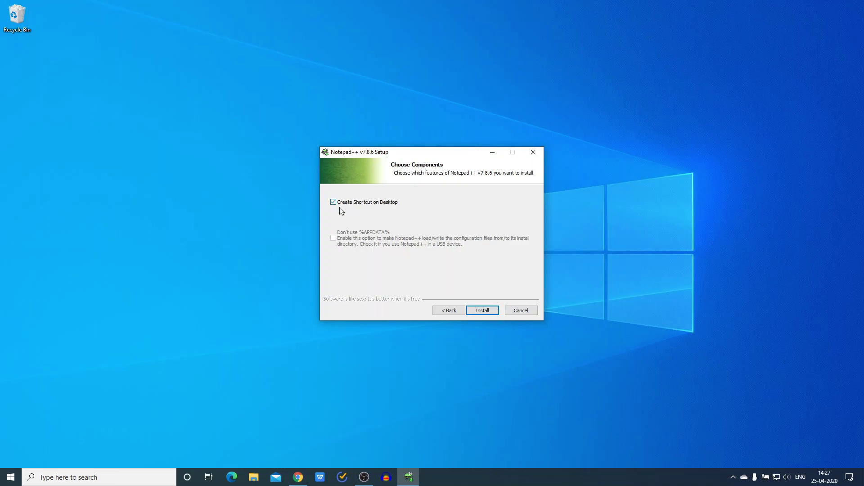
pyautogui.click(480, 311)
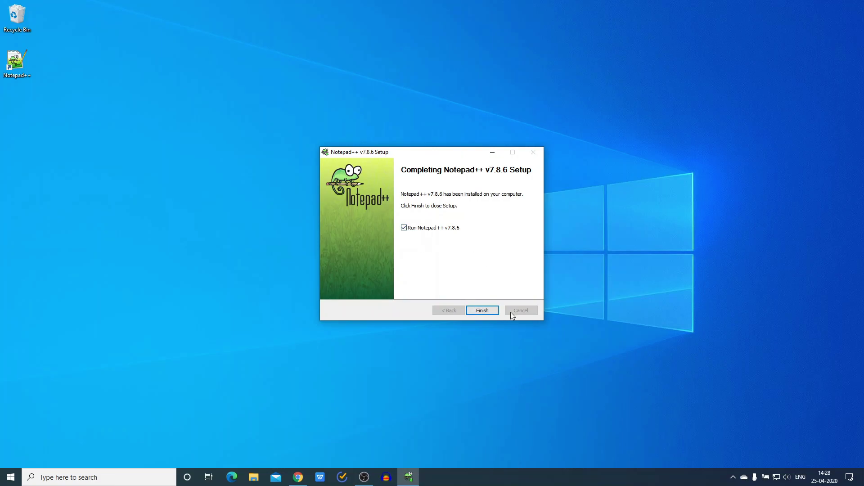
# Finish setup without auto-launching, then start Notepad++ from the desktop and centre its window.
pyautogui.click(403, 228)
pyautogui.click(482, 310)
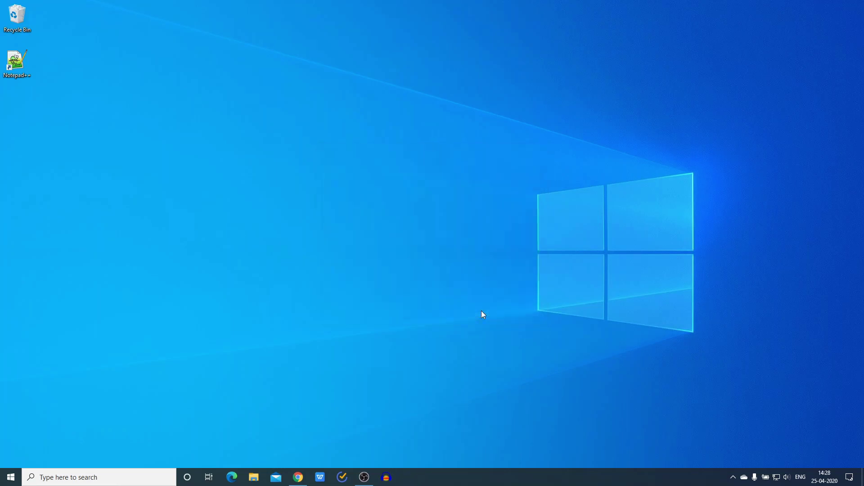
pyautogui.moveTo(33, 61); pyautogui.dragTo(30, 59)
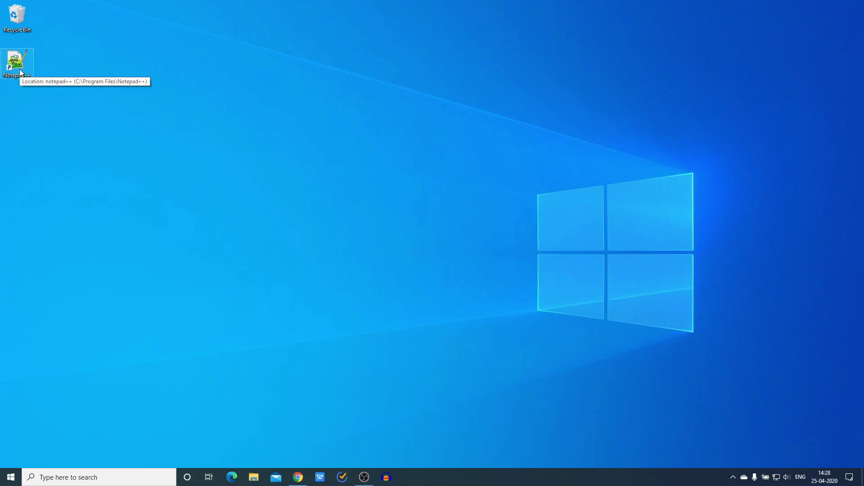
pyautogui.click(20, 72)
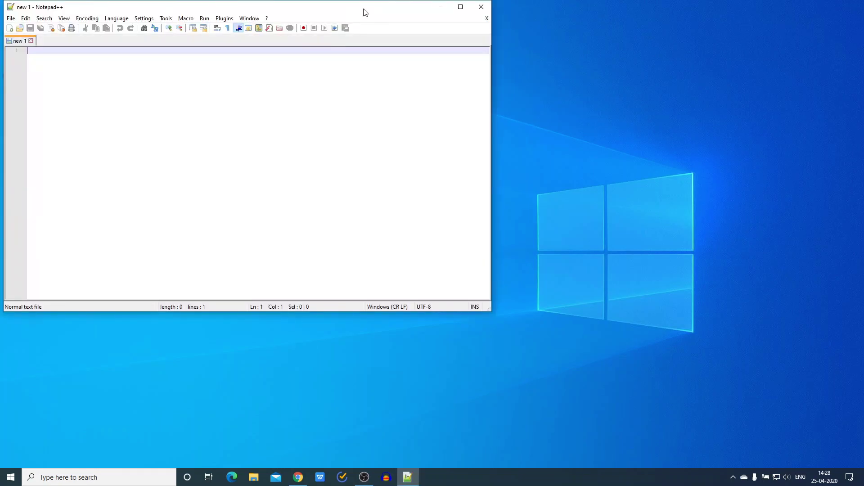
pyautogui.moveTo(363, 11); pyautogui.dragTo(563, 50)
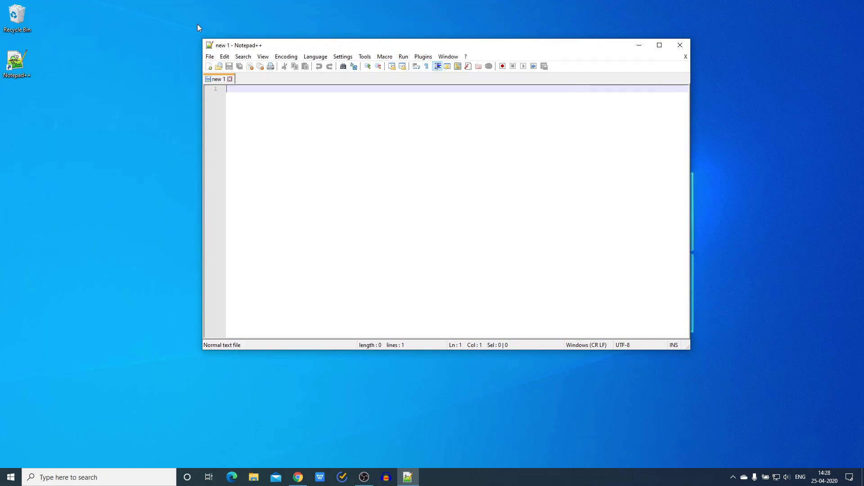
pyautogui.click(210, 58)
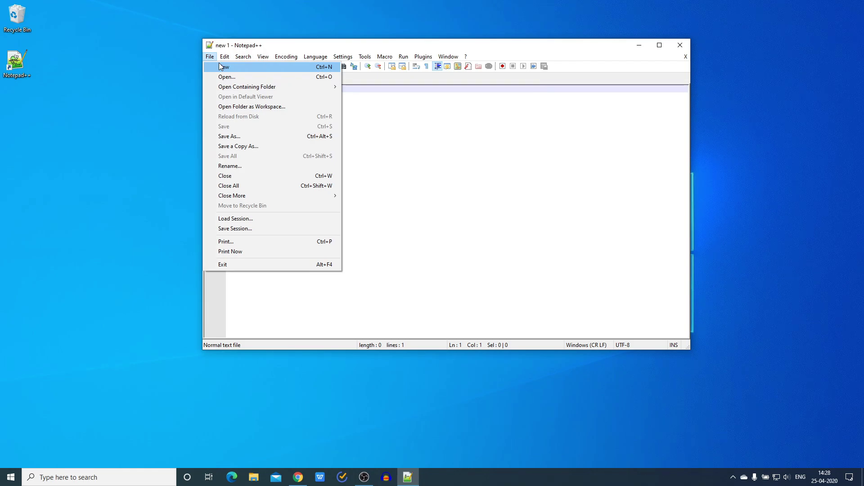
pyautogui.moveTo(225, 58)
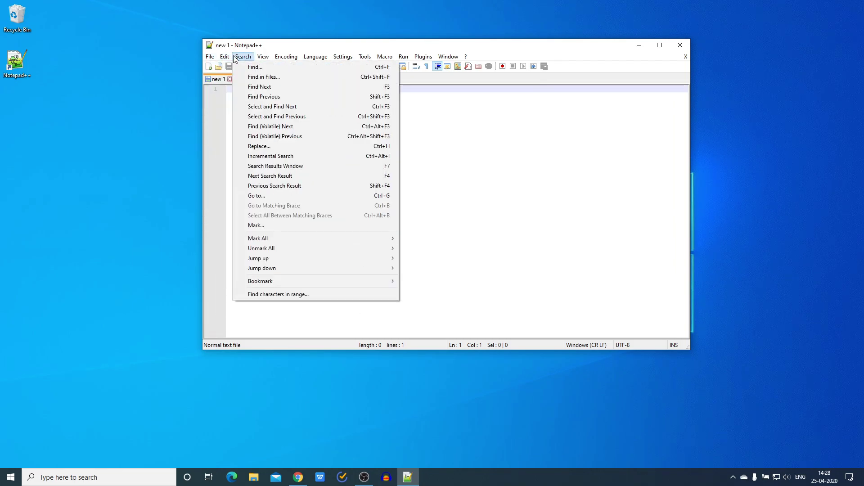
pyautogui.moveTo(257, 60)
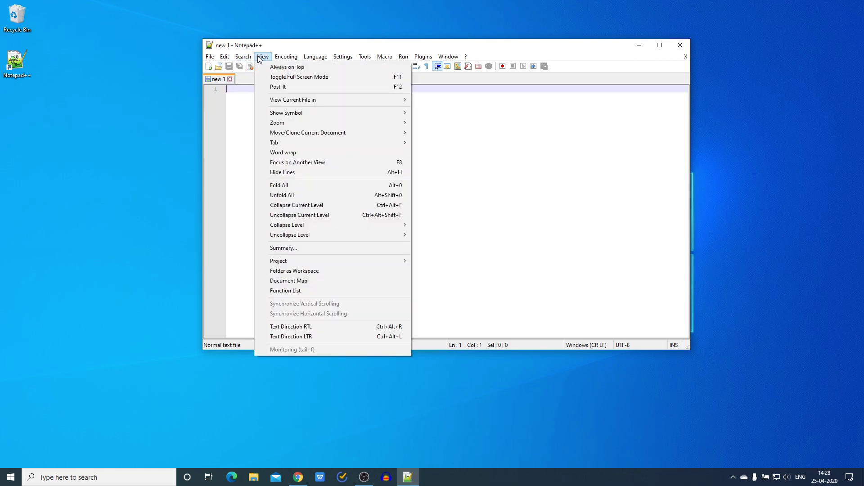
pyautogui.moveTo(290, 60)
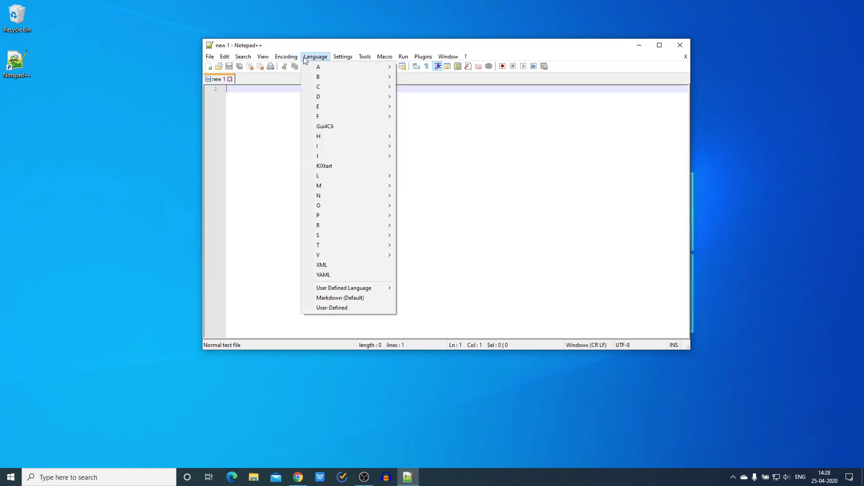
pyautogui.click(599, 209)
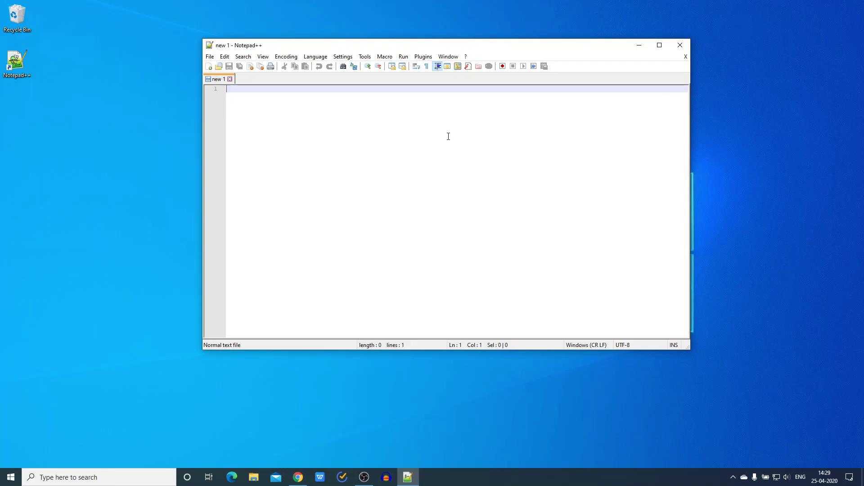
# Set the new 1 document's language to Java.
pyautogui.click(315, 57)
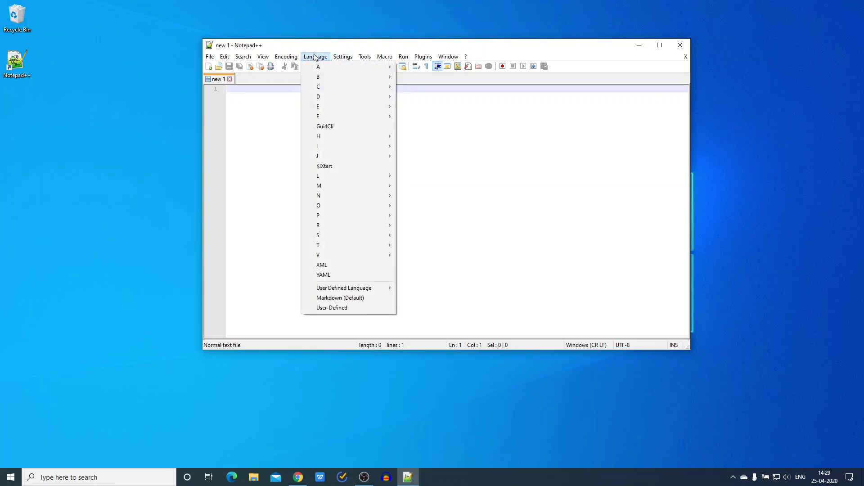
pyautogui.moveTo(328, 154)
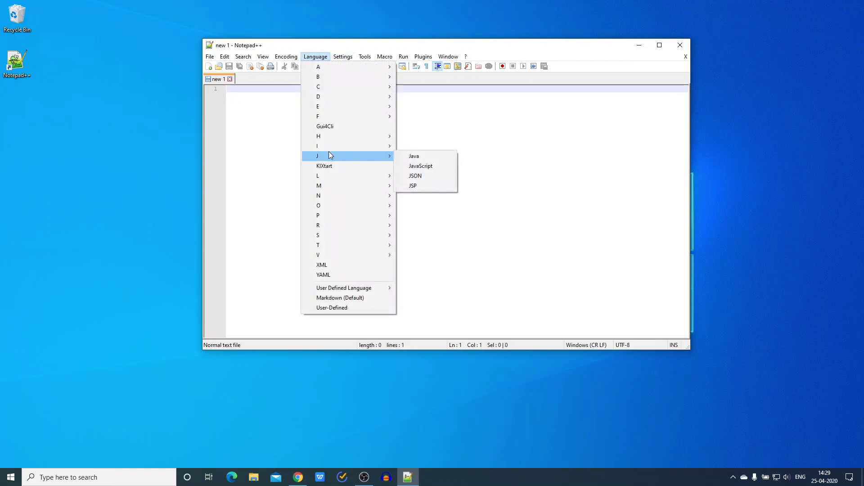
pyautogui.click(413, 156)
# Paste in the 5-line Main class printing "Hello World!".
pyautogui.write('public class Main {     public static void main(String[] args) {         System.out.println("Hello World!");     } }')
pyautogui.moveTo(299, 138); pyautogui.dragTo(238, 90)
pyautogui.click(257, 146)
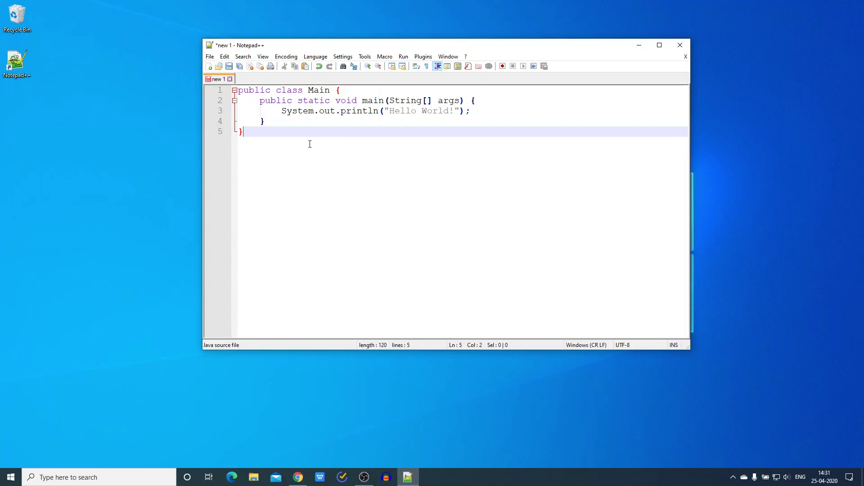
# Save As 'Main.java' in This PC > Documents.
pyautogui.click(210, 57)
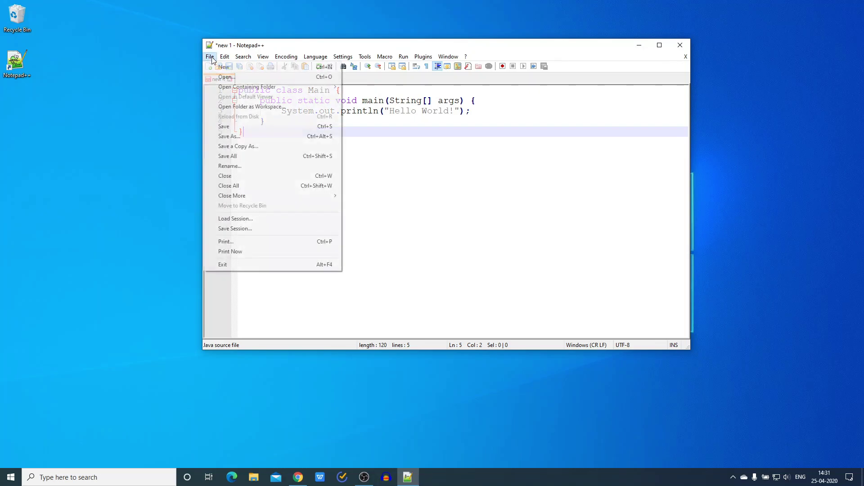
pyautogui.click(261, 137)
pyautogui.click(259, 156)
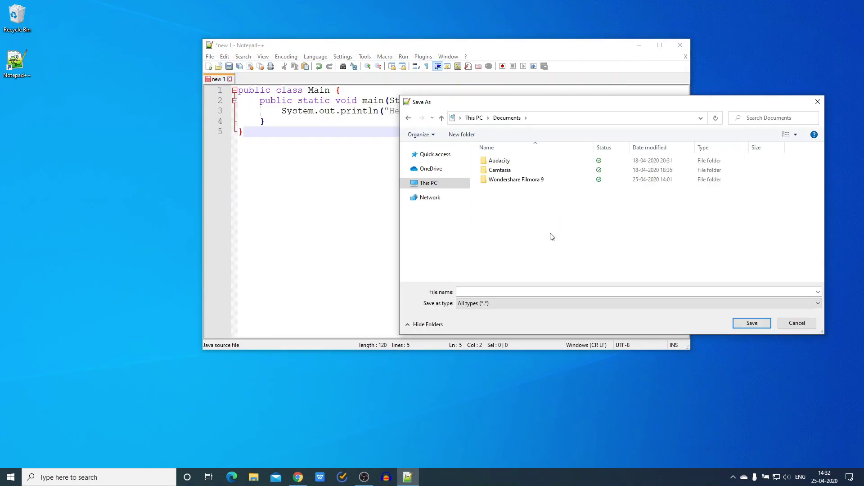
pyautogui.click(498, 293)
pyautogui.write('Main.java')
pyautogui.click(751, 324)
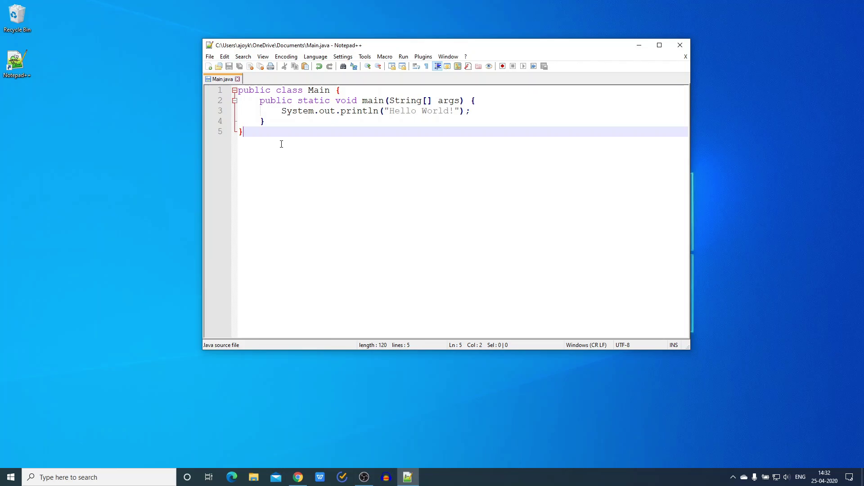
pyautogui.click(338, 60)
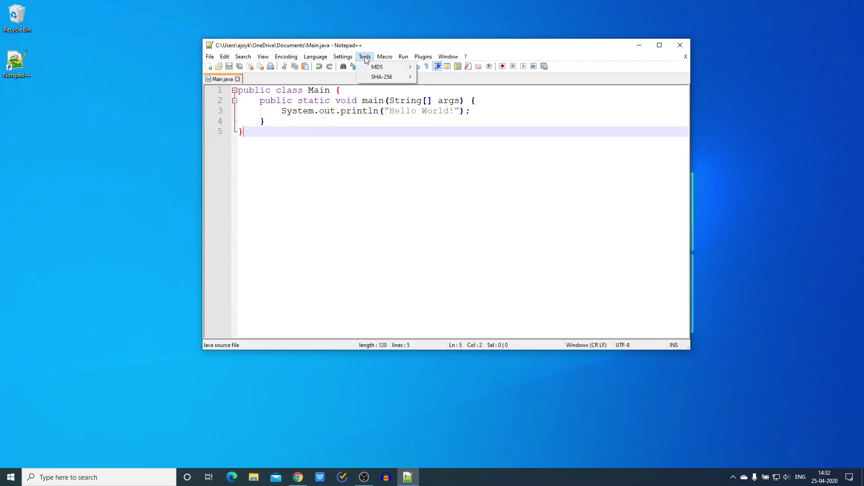
pyautogui.moveTo(452, 57)
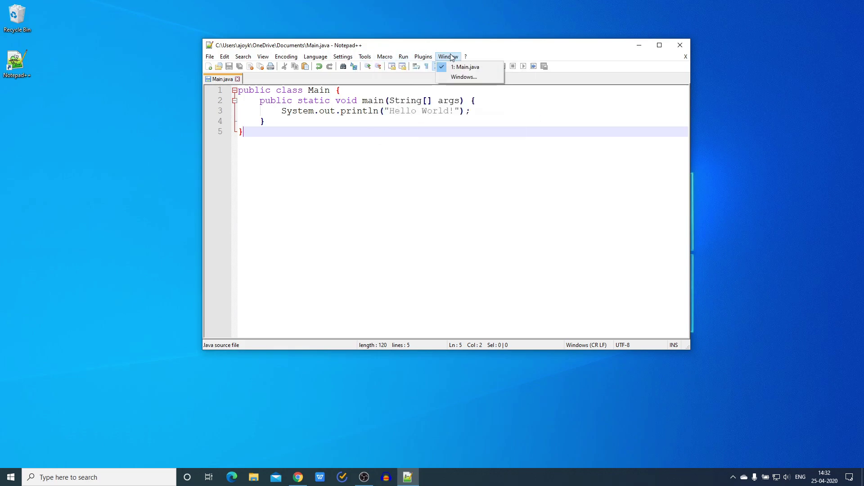
pyautogui.click(442, 147)
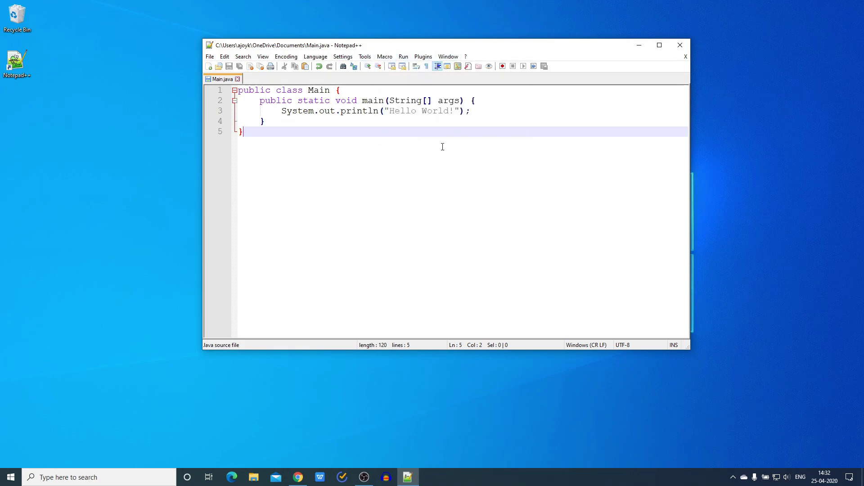